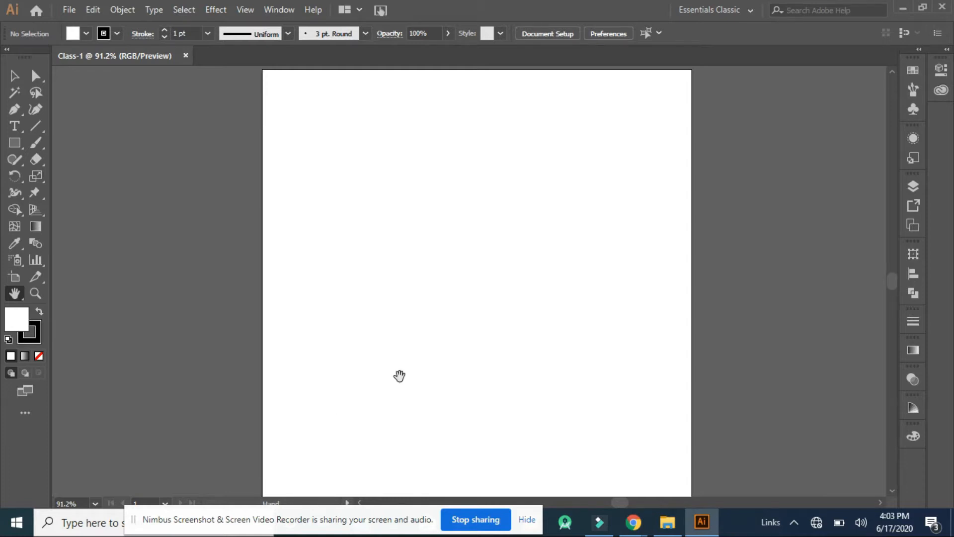
pyautogui.moveTo(494, 350); pyautogui.dragTo(451, 351)
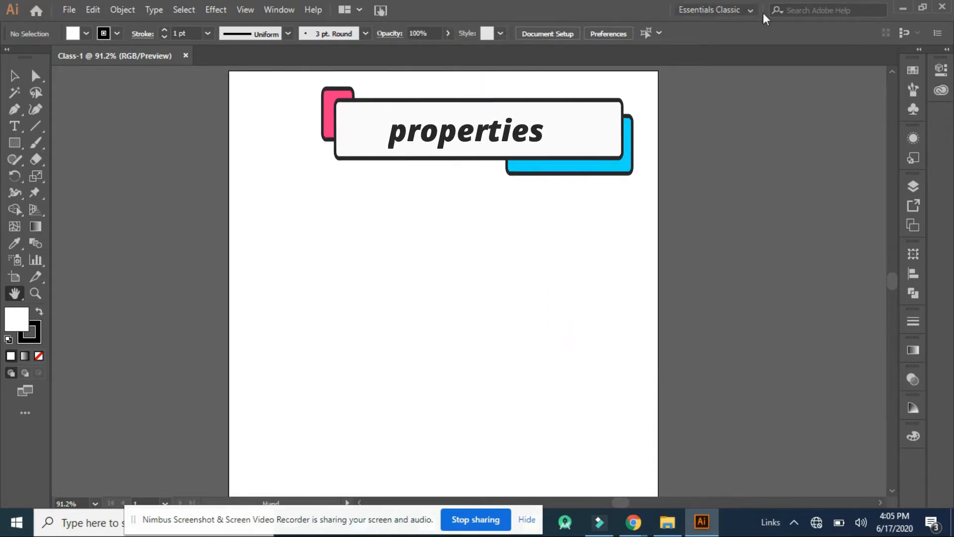
pyautogui.click(8, 79)
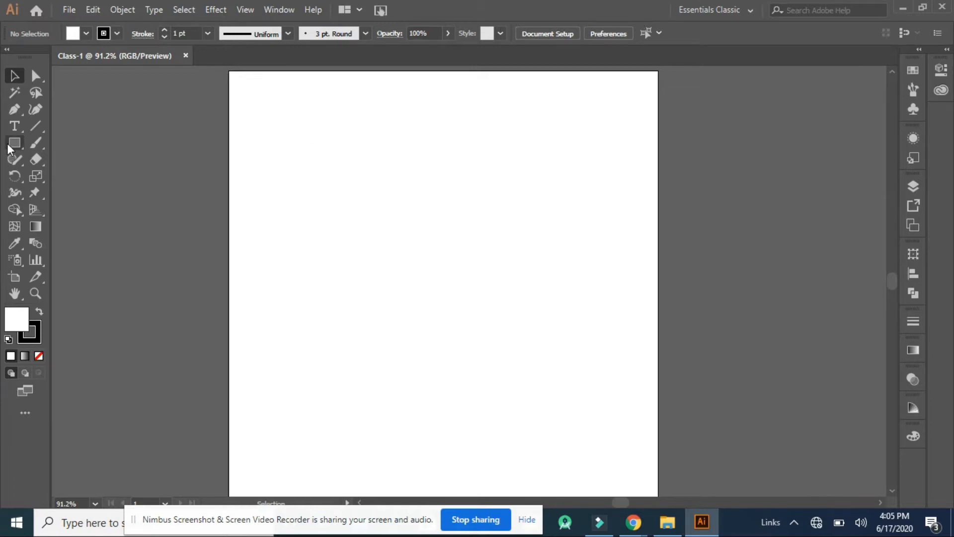
pyautogui.click(13, 114)
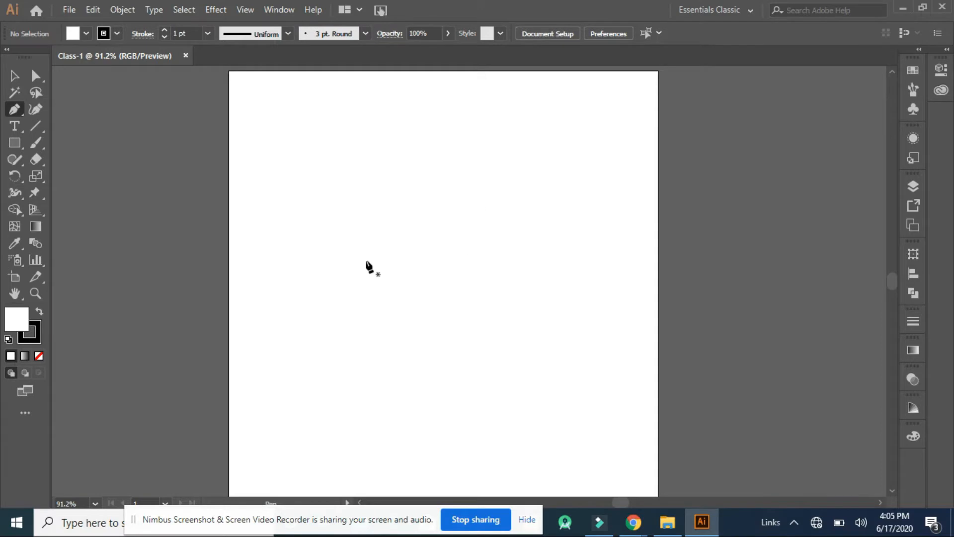
pyautogui.click(32, 226)
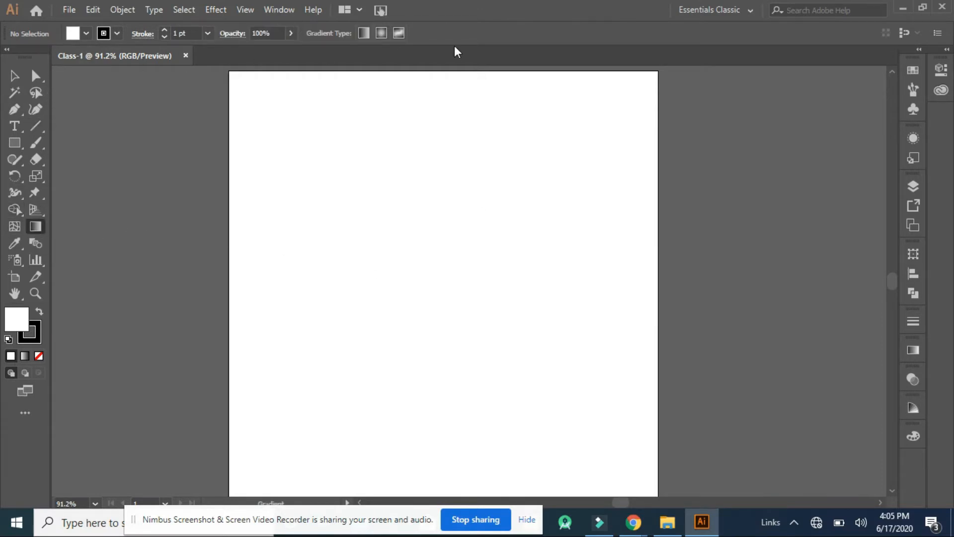
pyautogui.click(14, 76)
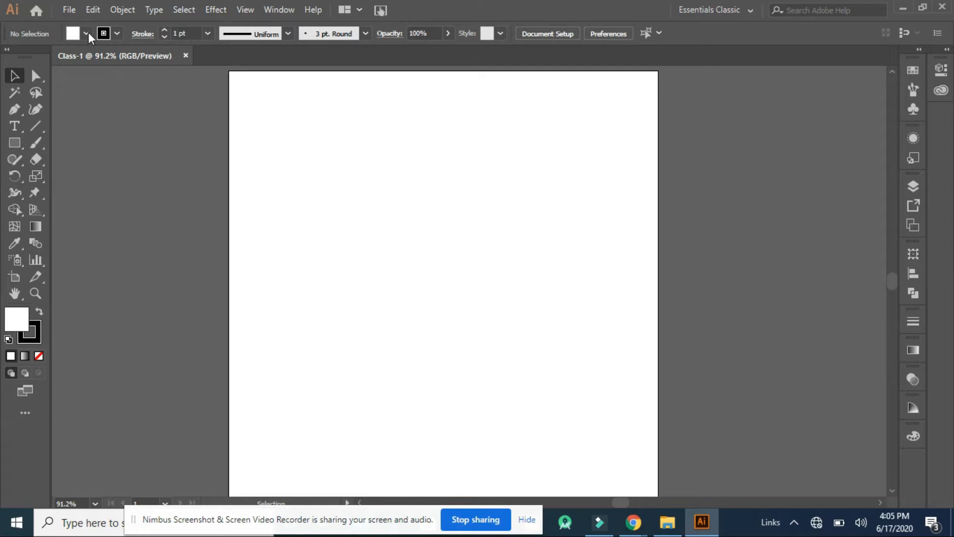
pyautogui.click(275, 11)
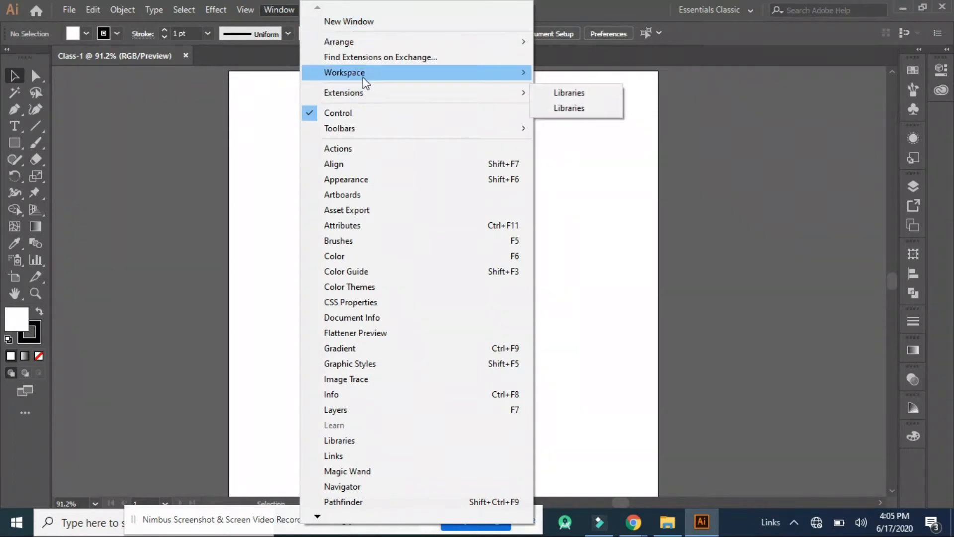
pyautogui.moveTo(508, 79)
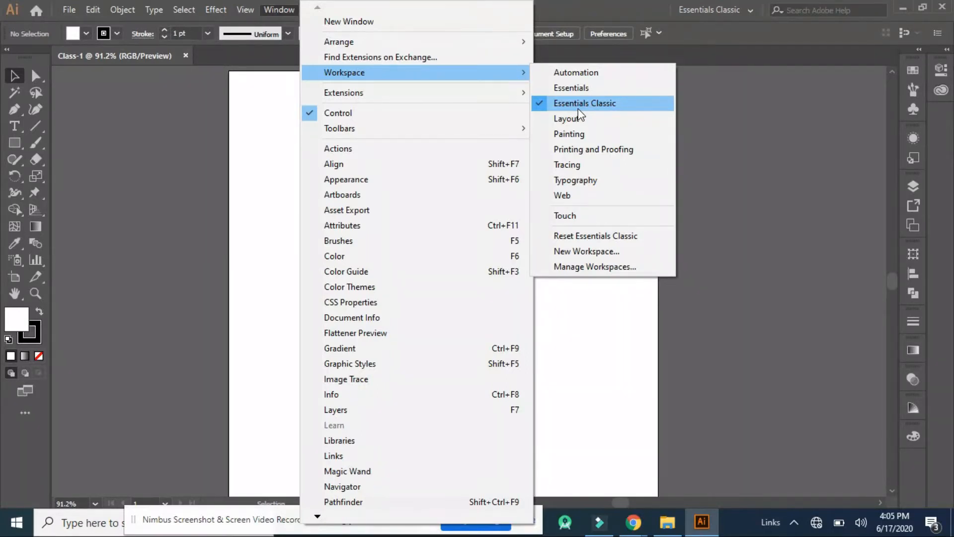
pyautogui.click(279, 112)
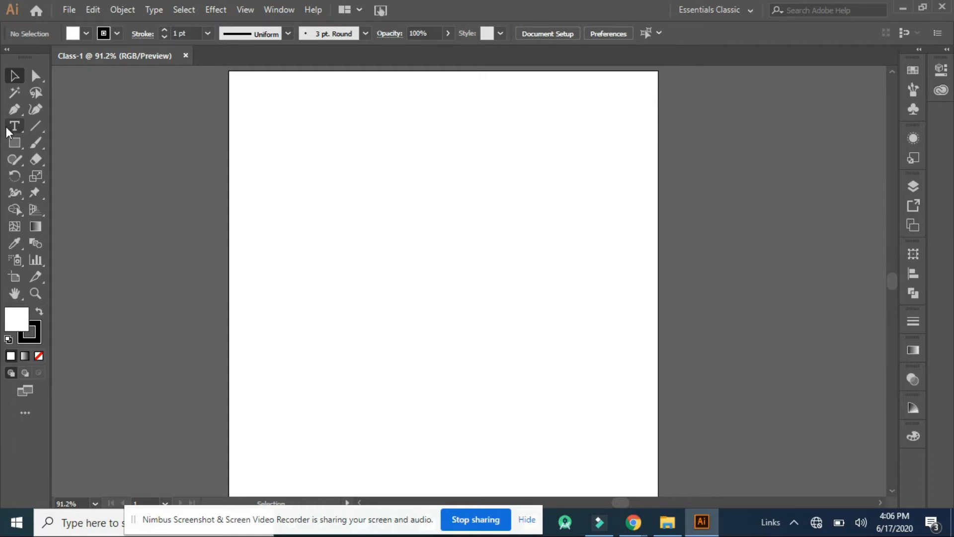
pyautogui.click(273, 119)
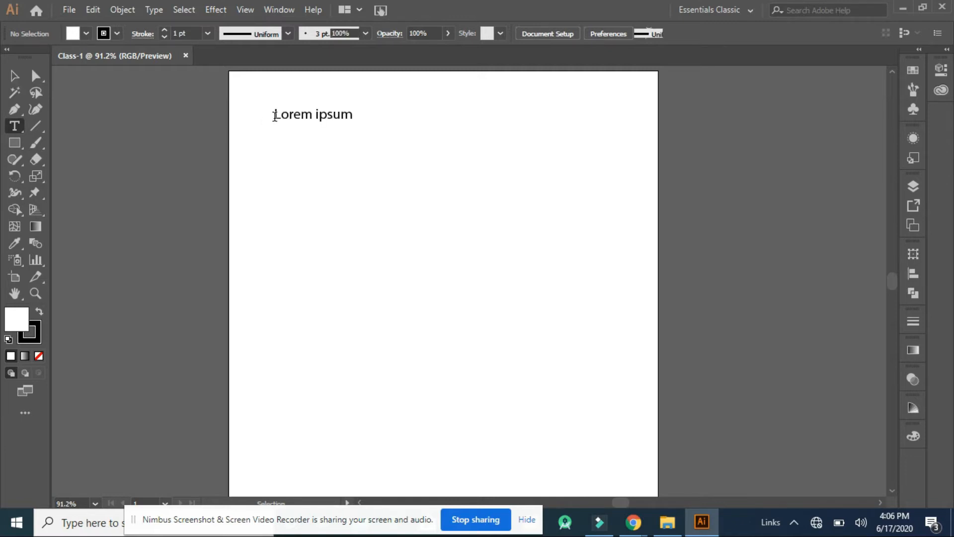
pyautogui.write('S')
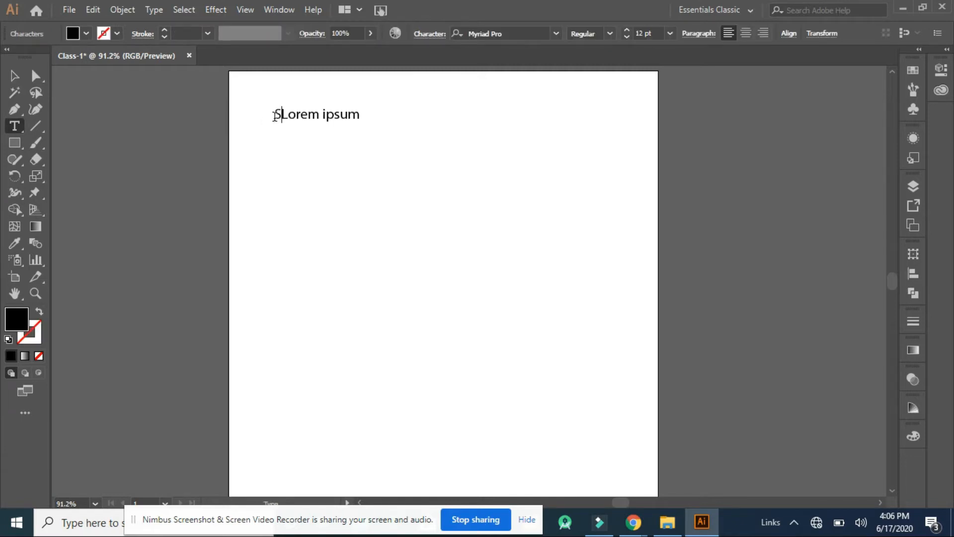
pyautogui.hotkey('ctrl', 'z')
pyautogui.hotkey('ctrl', 'z')
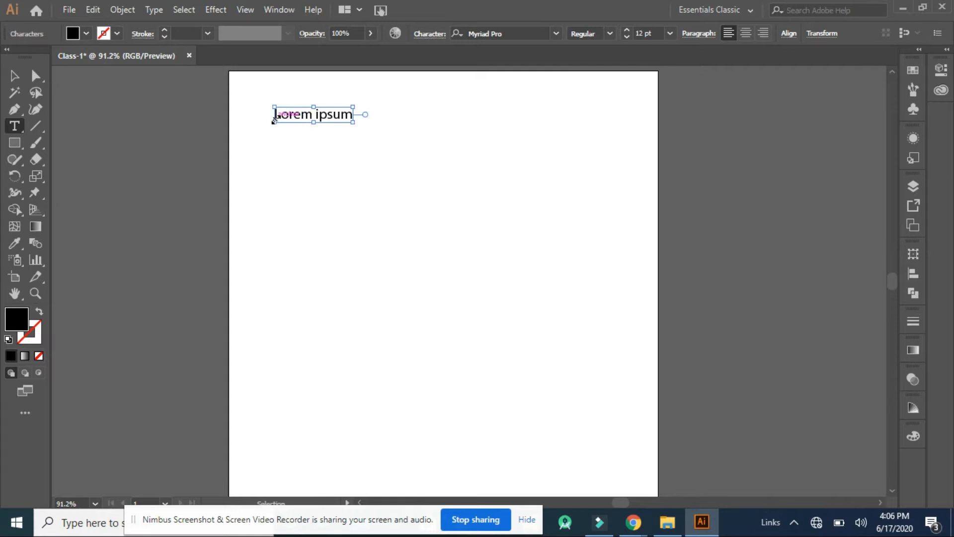
pyautogui.hotkey('shift', 's')
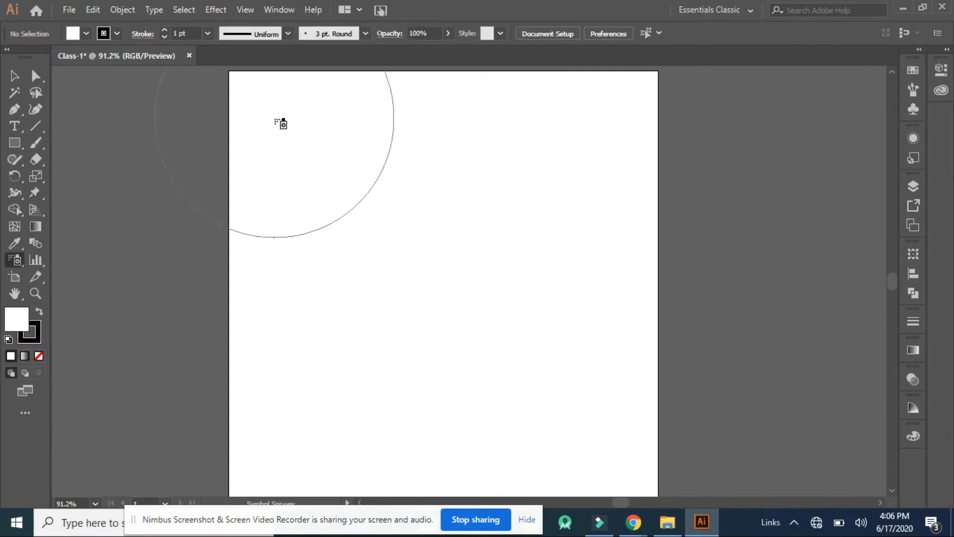
# Add point text reading "Selection Tool" in the upper-left area of the artboard with the Type tool
pyautogui.click(15, 126)
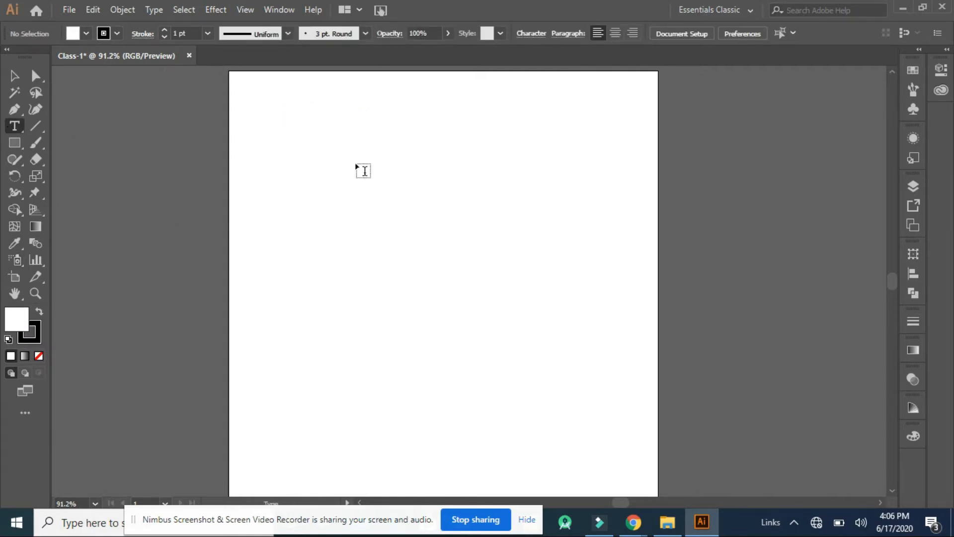
pyautogui.click(293, 135)
pyautogui.write('Selection Too')
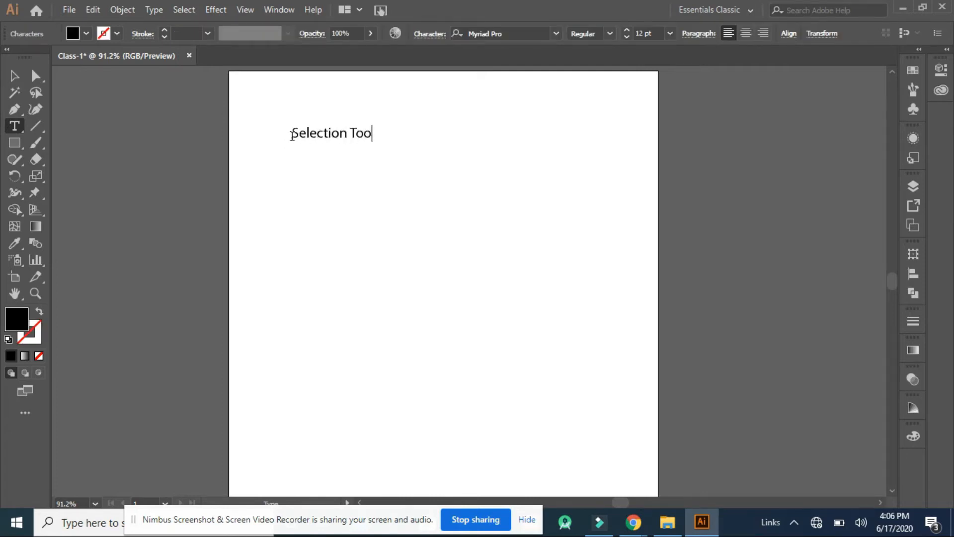
pyautogui.write('l')
# Add two more lines to the text, "Direct Selection Tool" and "Type Tool"
pyautogui.press('Return')
pyautogui.write('Direct S')
pyautogui.write('le')
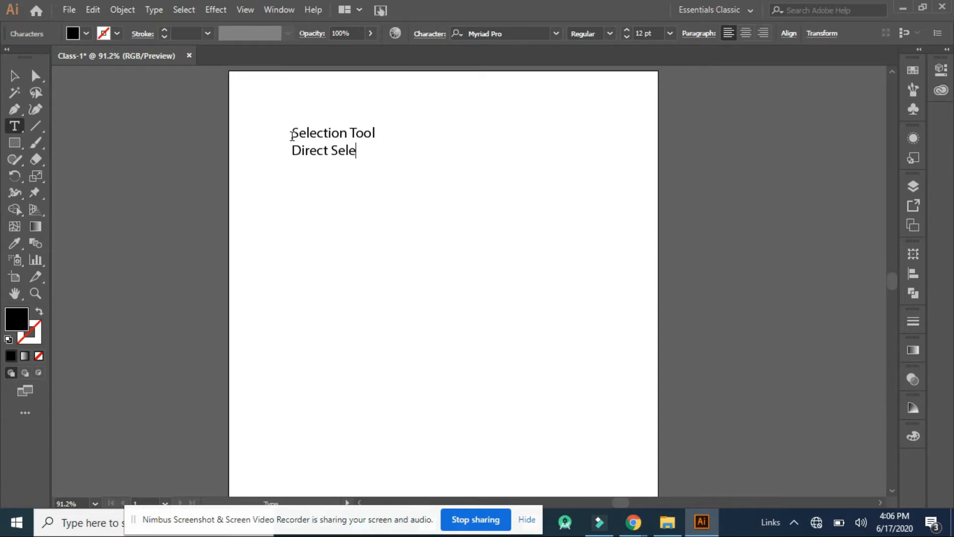
pyautogui.write('ction Tool')
pyautogui.press('Return')
pyautogui.write('Typ')
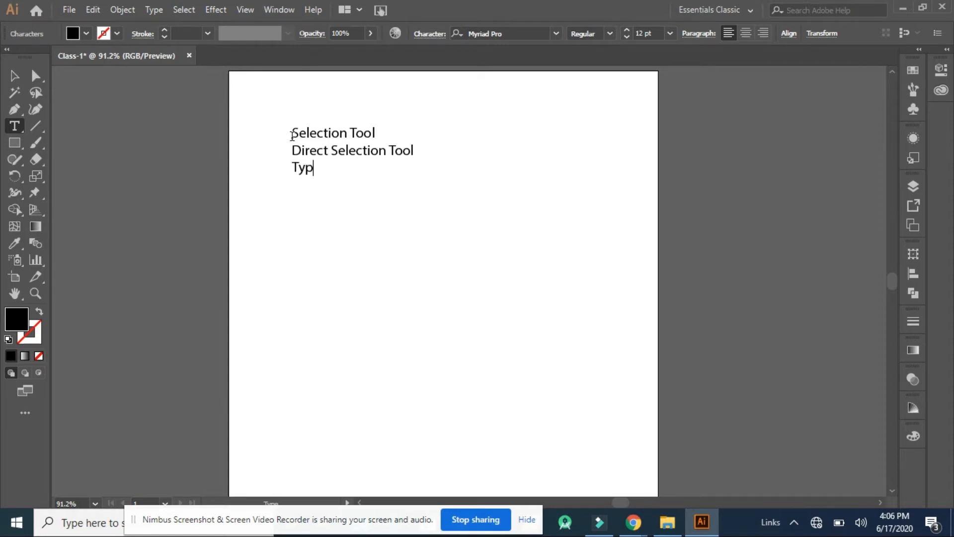
pyautogui.write('e Tool')
pyautogui.write('1')
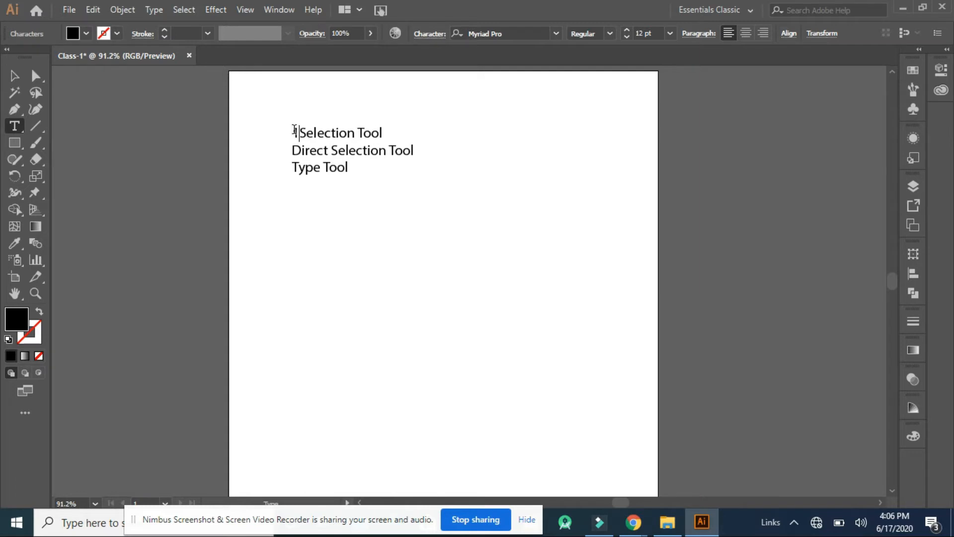
pyautogui.write('.')
# Number the three text lines with "1.", "2." and "3." and finish editing the text
pyautogui.click(293, 151)
pyautogui.write('2.')
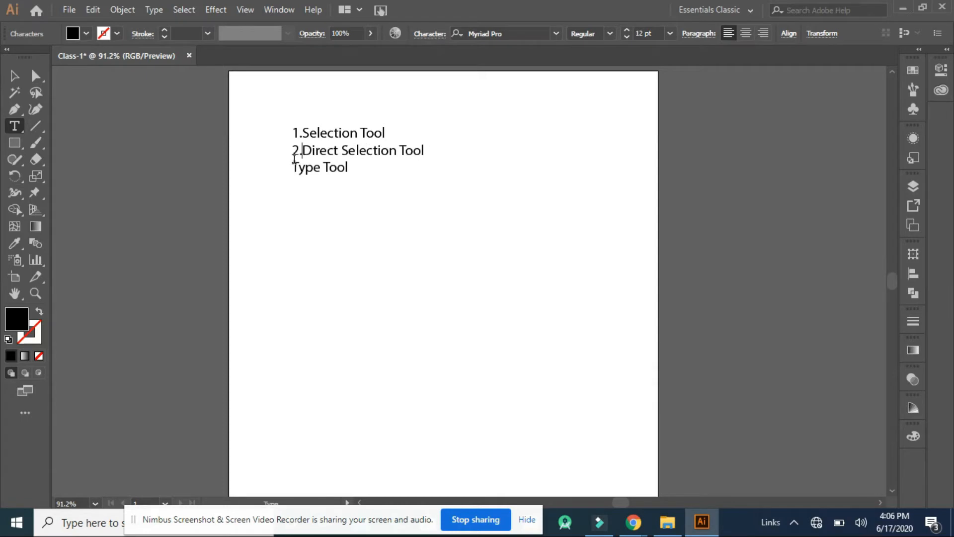
pyautogui.click(294, 167)
pyautogui.write('3.')
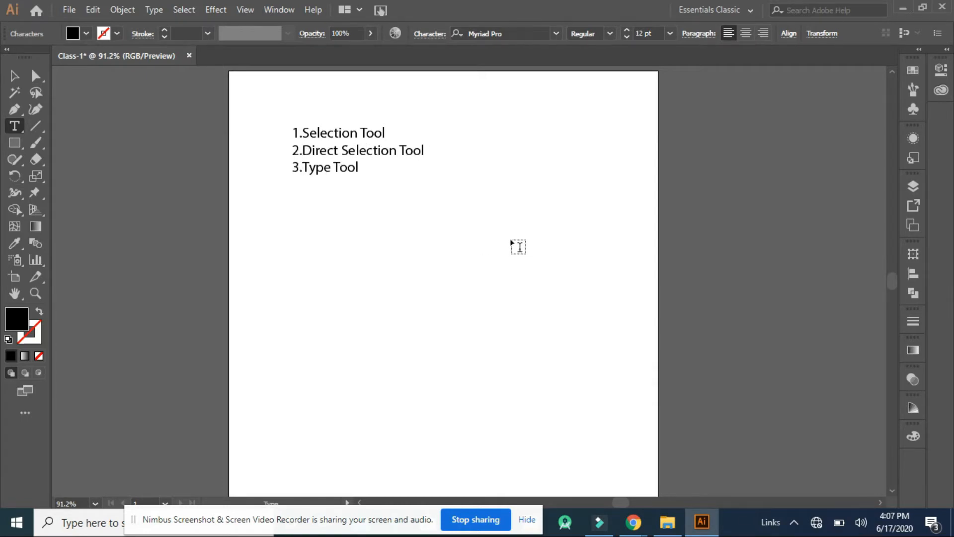
pyautogui.click(519, 247)
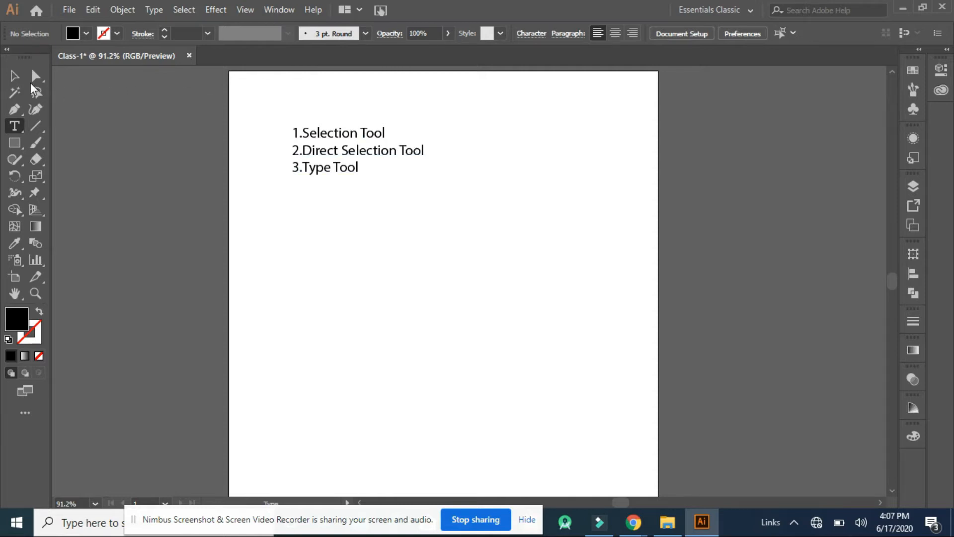
# Move the numbered text list to the artboard's upper-left corner and stretch it taller and wider, to a 21.16 pt font size
pyautogui.click(15, 77)
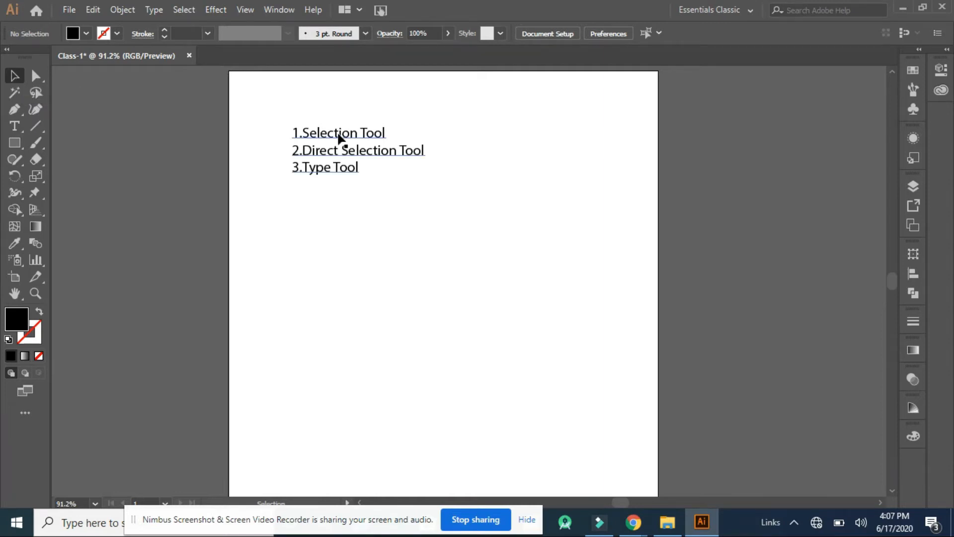
pyautogui.moveTo(337, 135); pyautogui.dragTo(297, 95)
pyautogui.moveTo(322, 137); pyautogui.dragTo(326, 175)
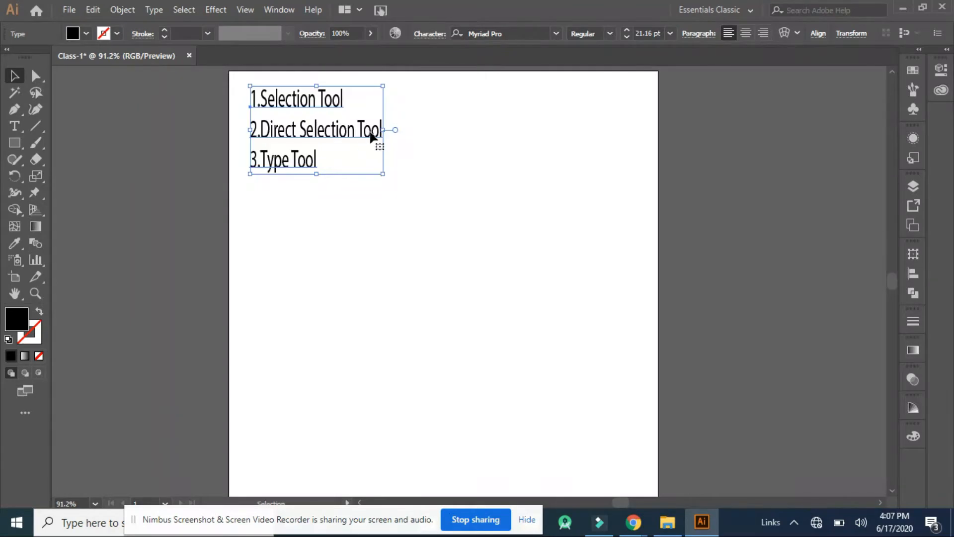
pyautogui.moveTo(384, 130); pyautogui.dragTo(470, 128)
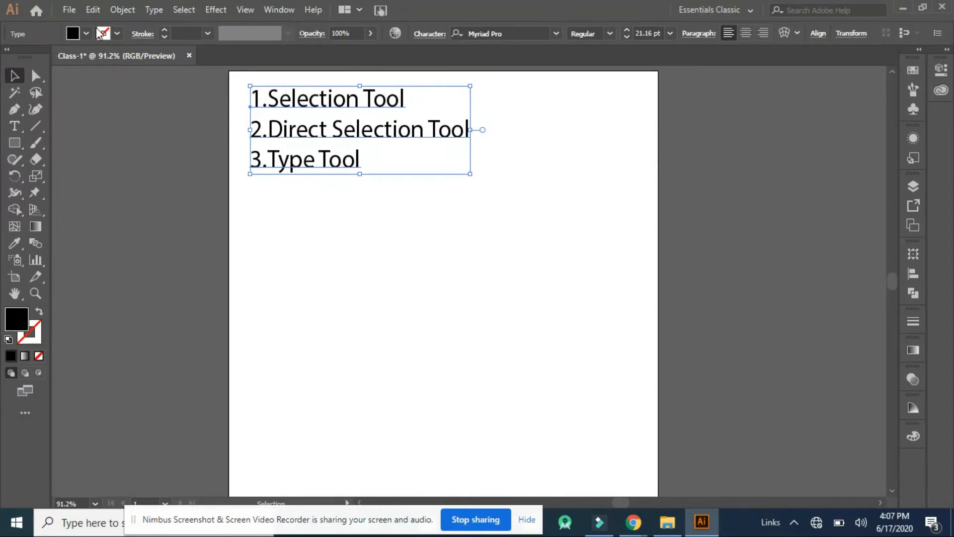
# Lower the text list's opacity to 0%, restore it to 100%, and deselect the text
pyautogui.click(368, 35)
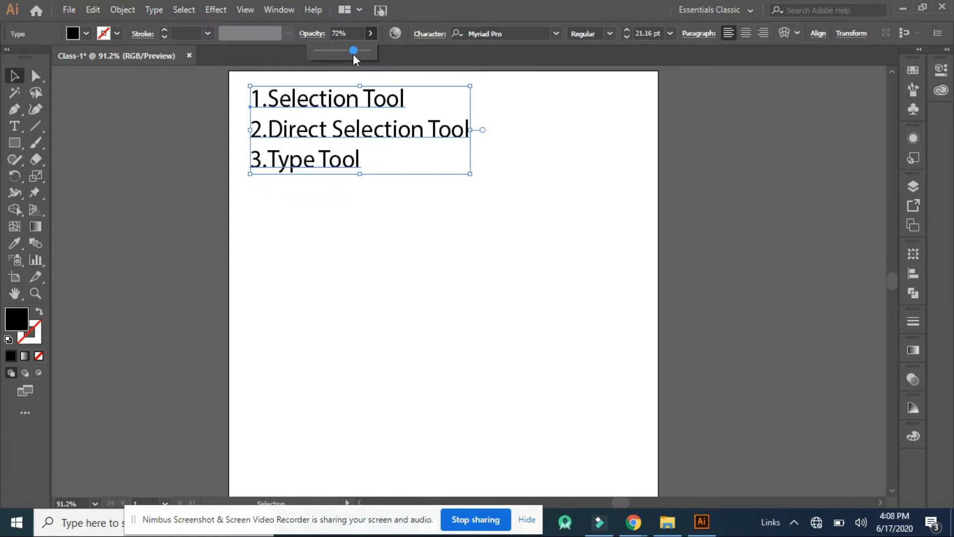
pyautogui.moveTo(327, 55); pyautogui.dragTo(316, 55)
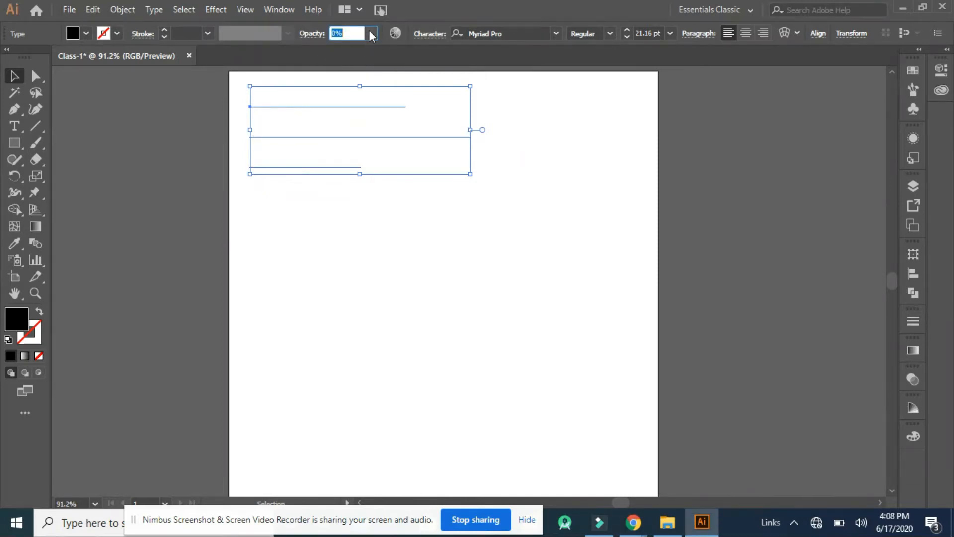
pyautogui.click(370, 33)
pyautogui.click(322, 48)
pyautogui.moveTo(323, 47)
pyautogui.mouseDown()
pyautogui.moveTo(360, 37)
pyautogui.moveTo(324, 43)
pyautogui.moveTo(317, 56)
pyautogui.moveTo(324, 49)
pyautogui.mouseUp()
pyautogui.click(374, 34)
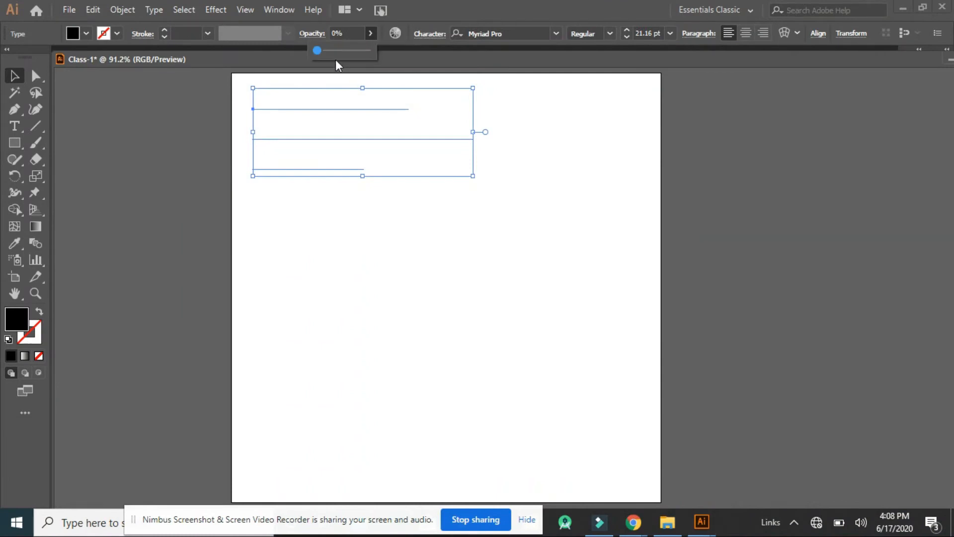
pyautogui.moveTo(353, 53); pyautogui.dragTo(404, 50)
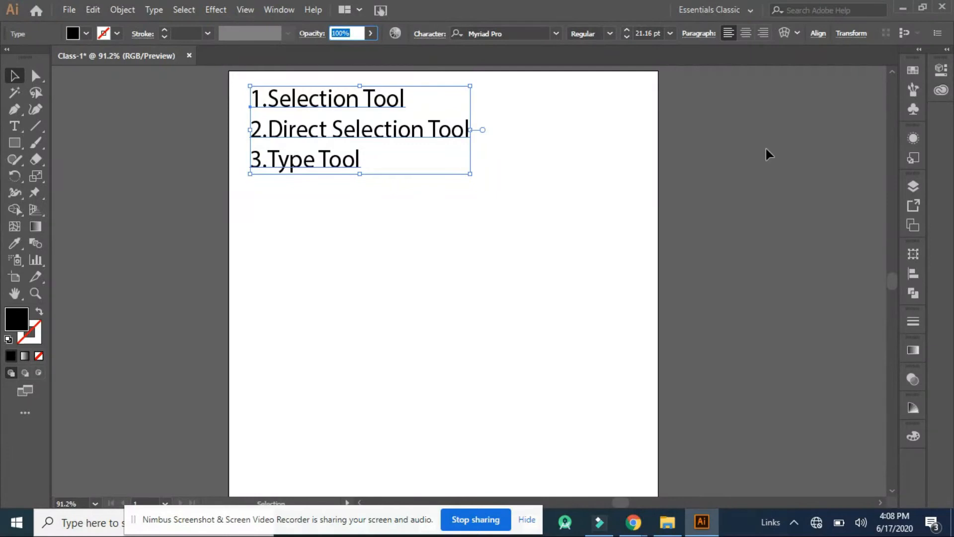
pyautogui.click(540, 111)
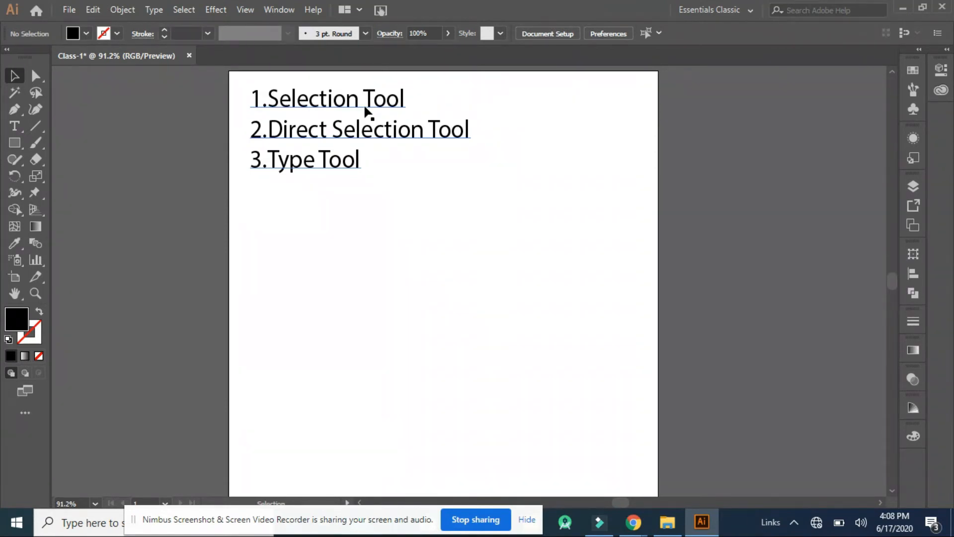
# Move the text list slightly down and to the left with the Direct Selection tool
pyautogui.click(36, 76)
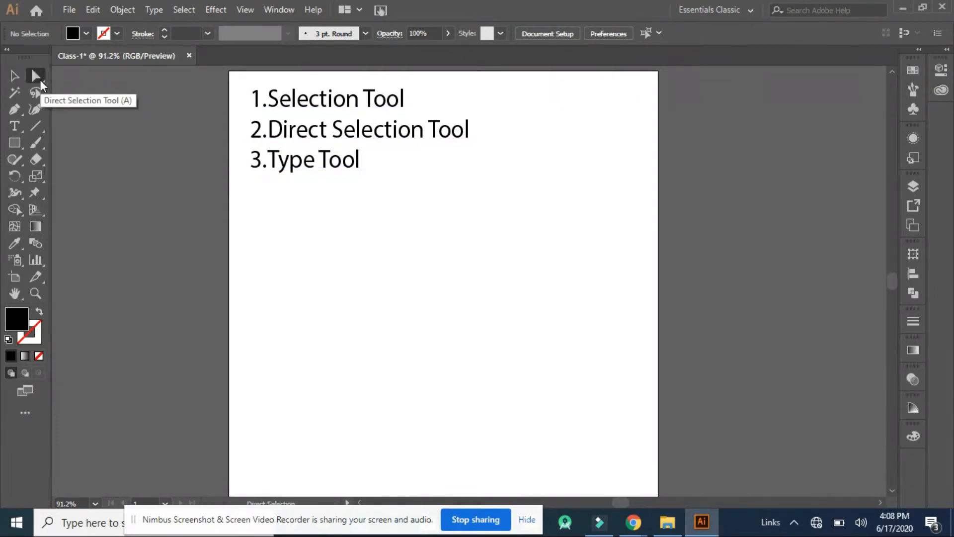
pyautogui.click(319, 138)
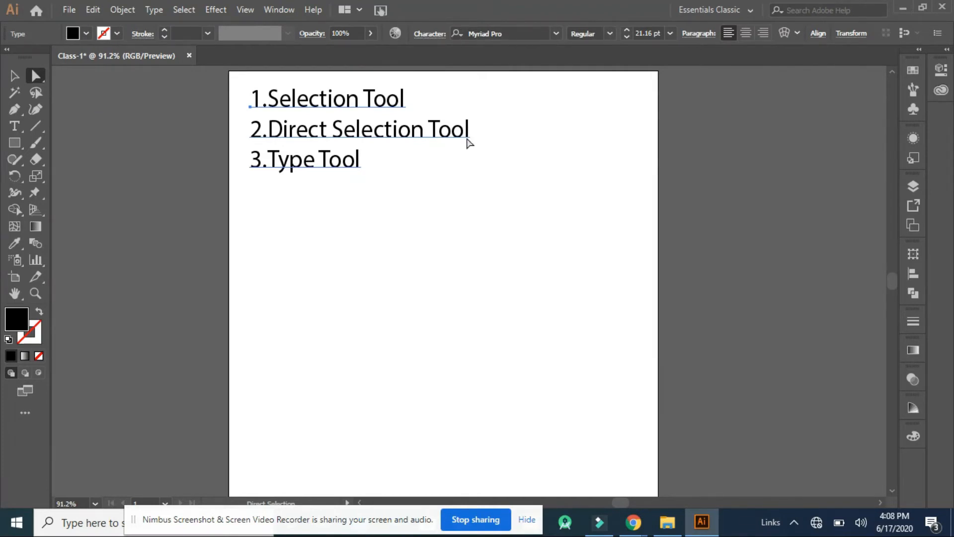
pyautogui.moveTo(470, 139)
pyautogui.mouseDown()
pyautogui.moveTo(490, 155)
pyautogui.moveTo(466, 144)
pyautogui.mouseUp()
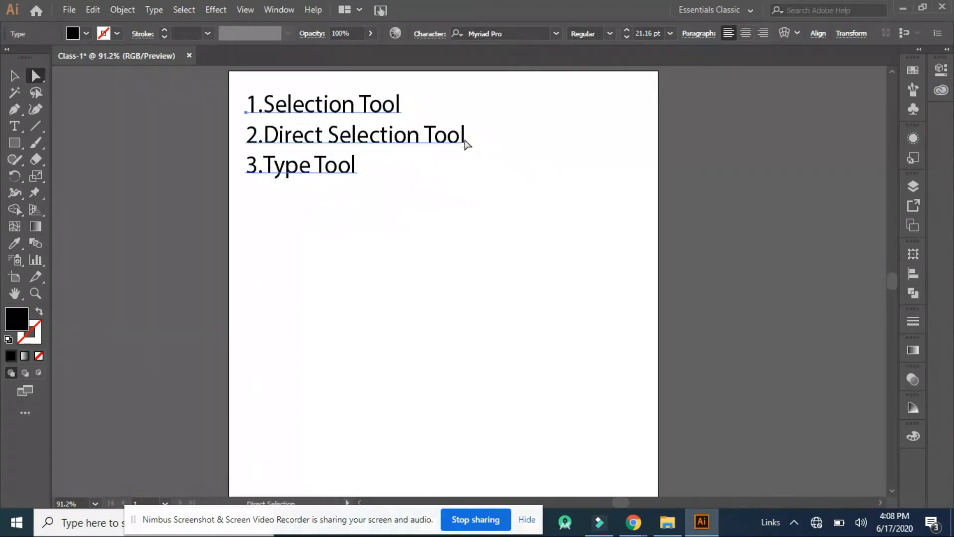
# Draw a black-filled rectangle near the middle of the artboard, below the text list
pyautogui.click(15, 142)
pyautogui.moveTo(372, 248); pyautogui.dragTo(459, 323)
pyautogui.press('v')
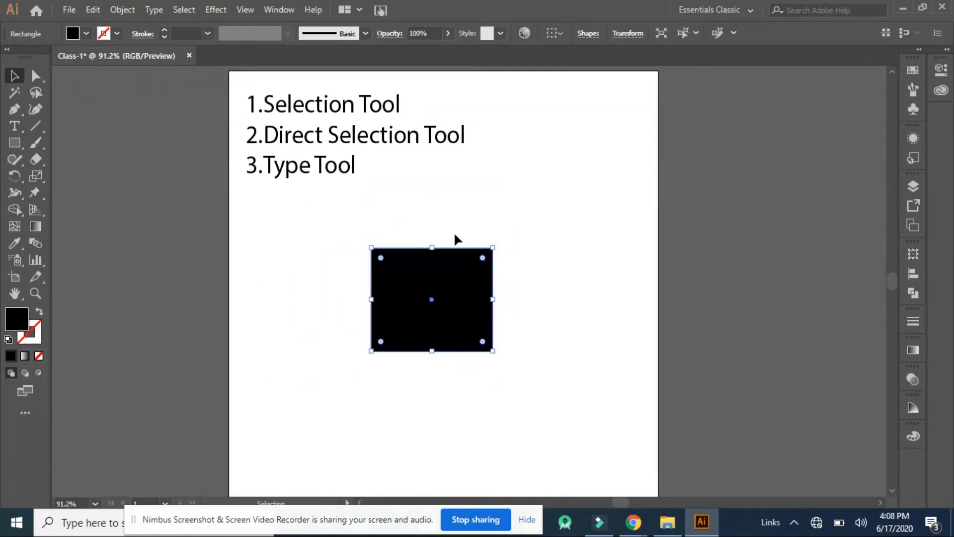
# Scale the black rectangle down, flip it across its left edge with the Selection tool, and rotate it clockwise to a slanted position
pyautogui.moveTo(440, 242); pyautogui.dragTo(434, 222)
pyautogui.moveTo(493, 247); pyautogui.dragTo(443, 273)
pyautogui.moveTo(443, 274); pyautogui.dragTo(268, 275)
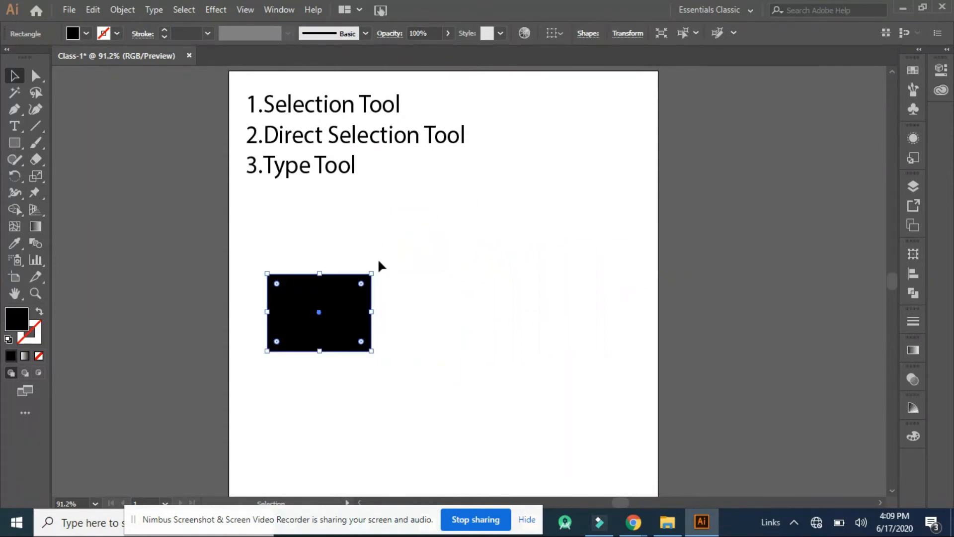
pyautogui.moveTo(376, 268); pyautogui.dragTo(389, 336)
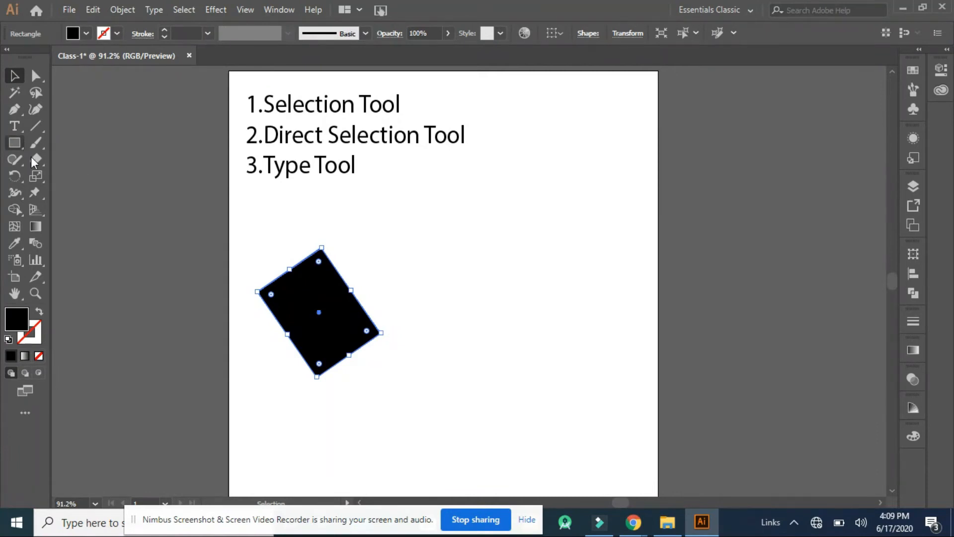
# Pull the rectangle's right corner out to about X 3.07 in, Y 2.06 in with Direct Selection, and move the whole shape right and up
pyautogui.click(38, 76)
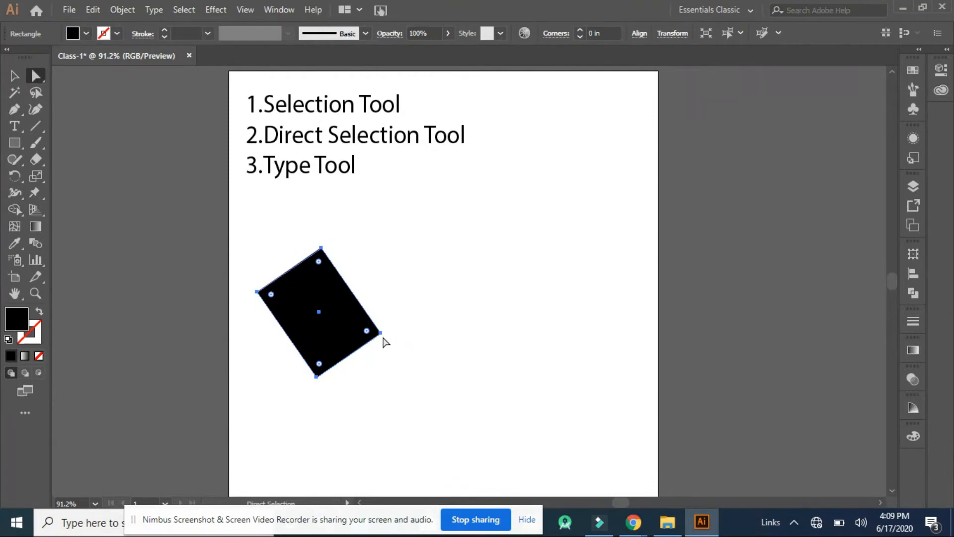
pyautogui.moveTo(381, 333); pyautogui.dragTo(493, 252)
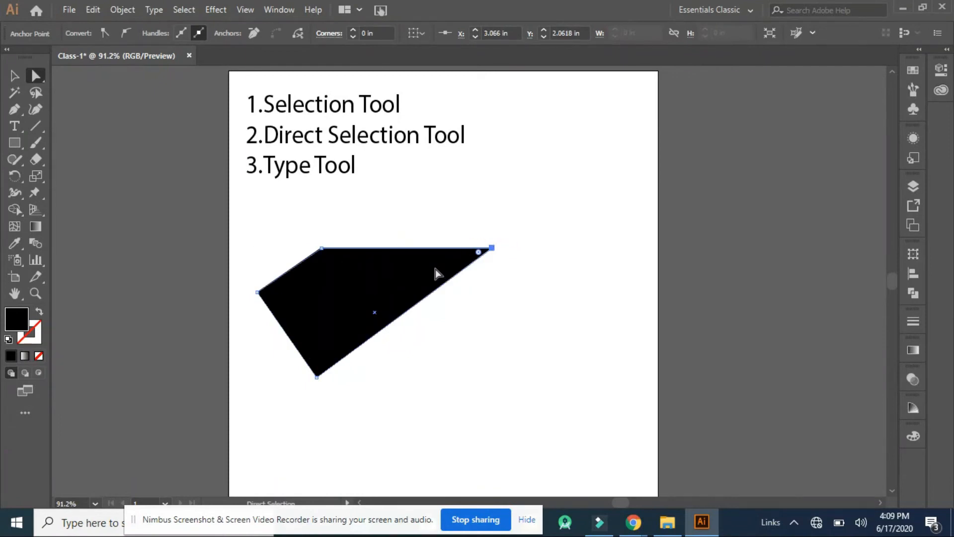
pyautogui.click(410, 277)
pyautogui.moveTo(337, 281); pyautogui.dragTo(424, 287)
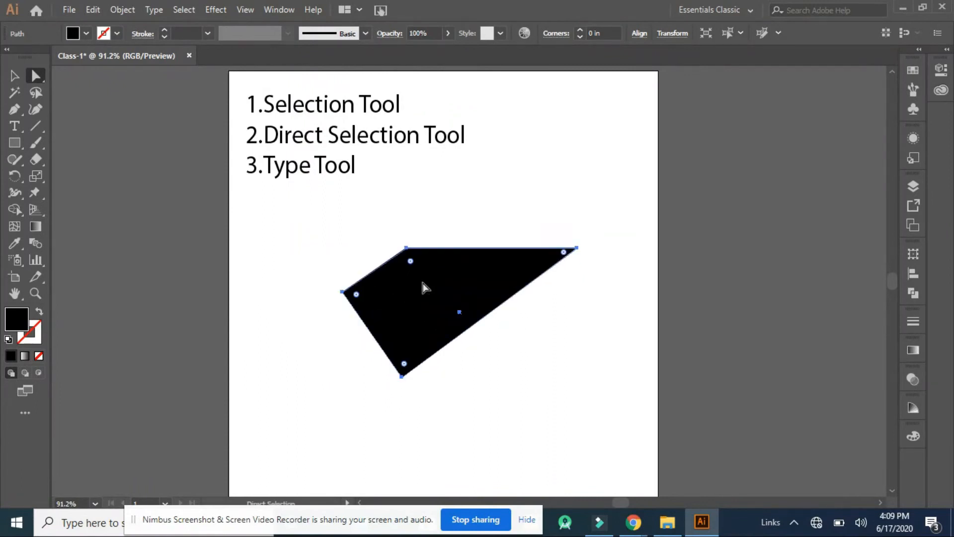
pyautogui.moveTo(409, 250); pyautogui.dragTo(384, 218)
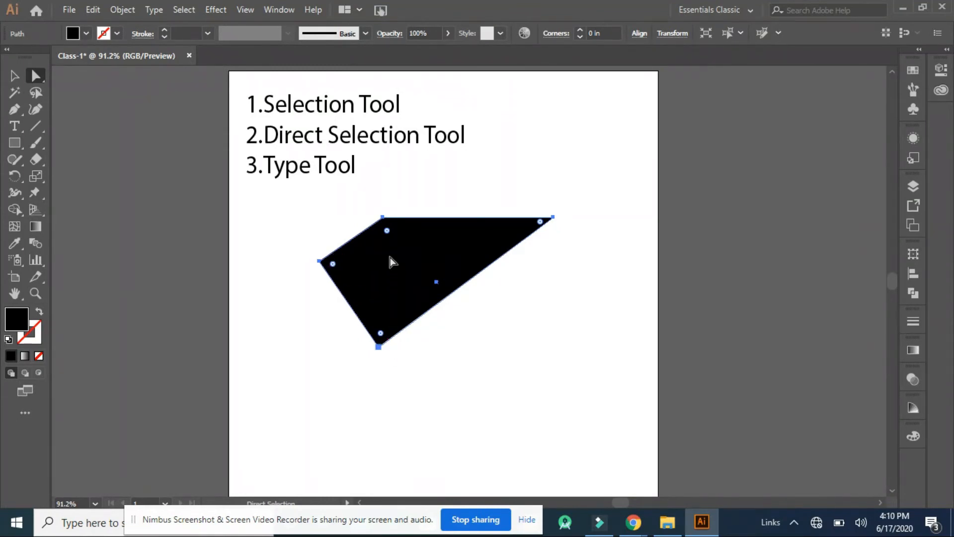
# Reshape the black shape by moving its upper-left anchor to about X 3.64 in, Y 1.11 in, and shift the whole shape slightly down
pyautogui.click(383, 218)
pyautogui.moveTo(383, 218); pyautogui.dragTo(538, 169)
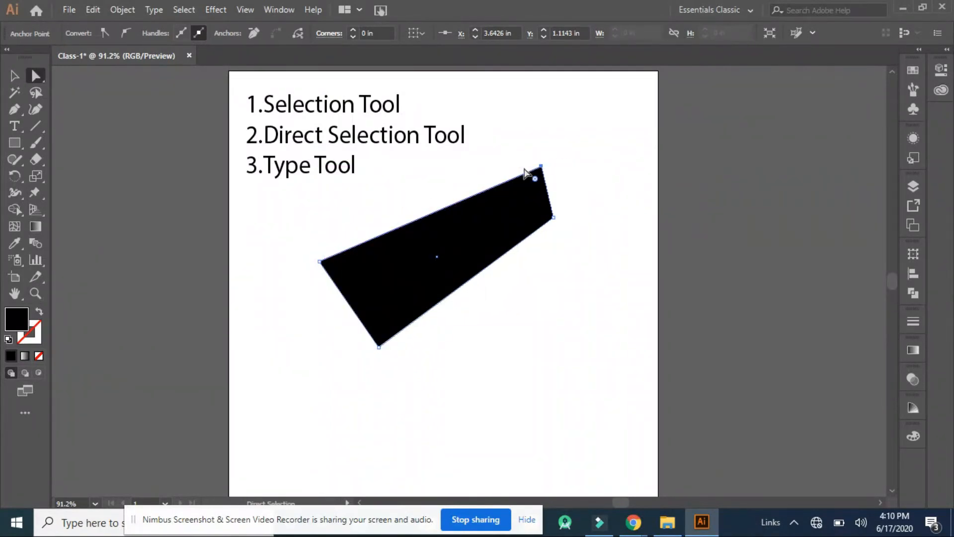
pyautogui.click(402, 261)
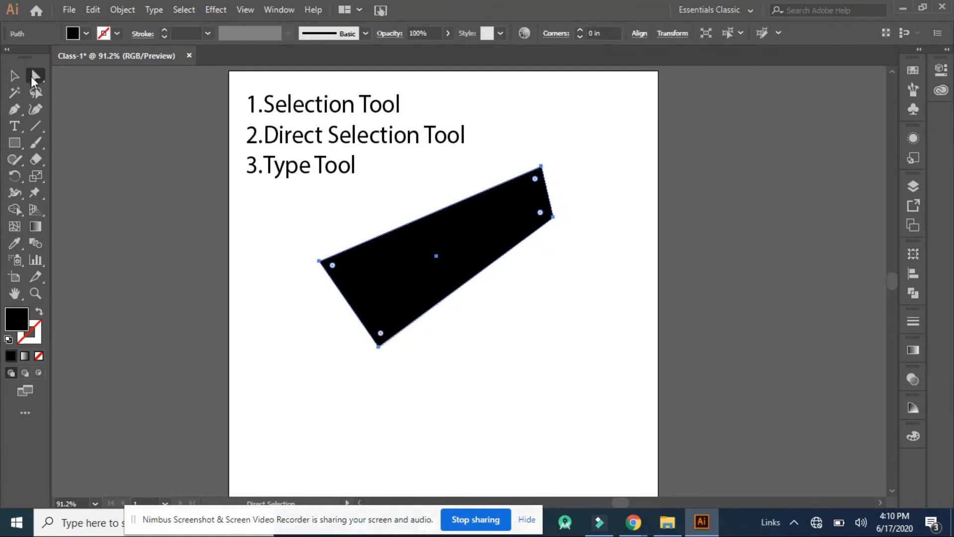
pyautogui.moveTo(458, 261); pyautogui.dragTo(458, 282)
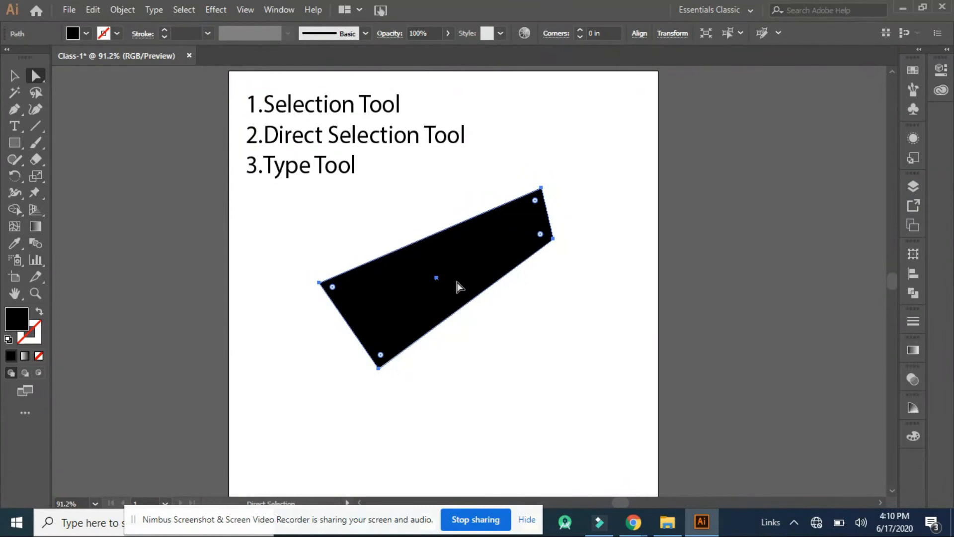